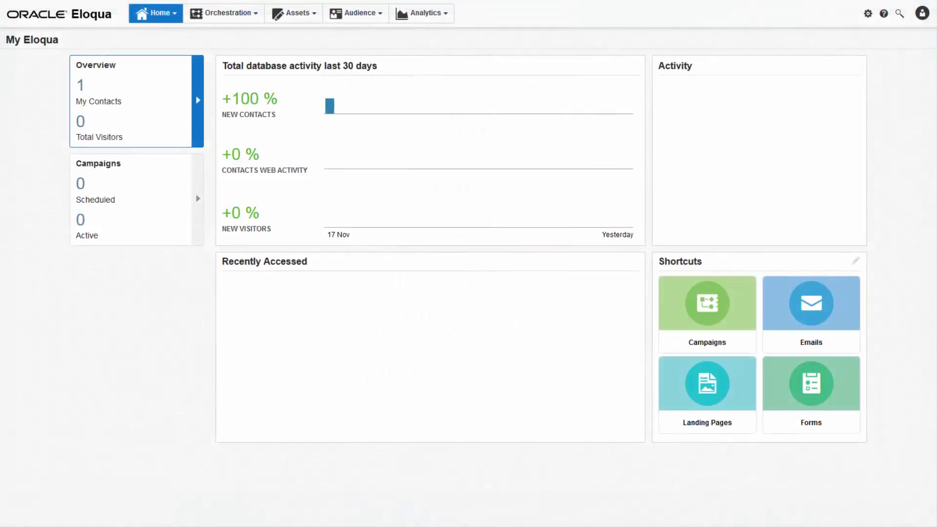
Open Insight from the Analytics menu to reach the Business Intelligence home.
click(424, 14)
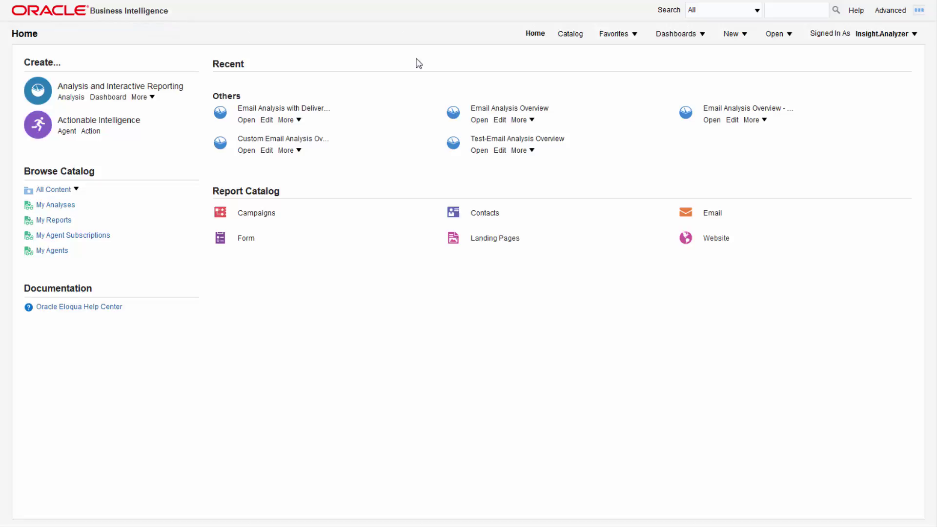
Open the recent Email Analysis Overview analysis for editing.
click(730, 38)
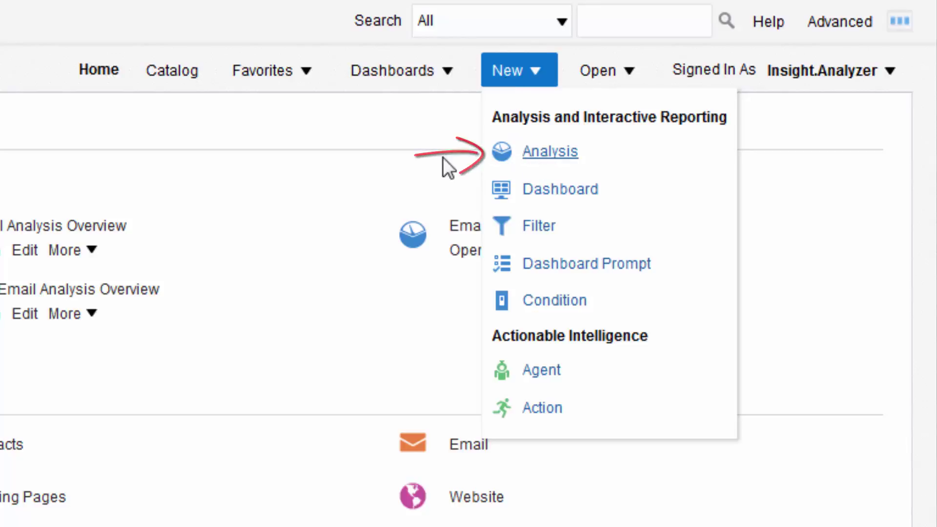
click(344, 166)
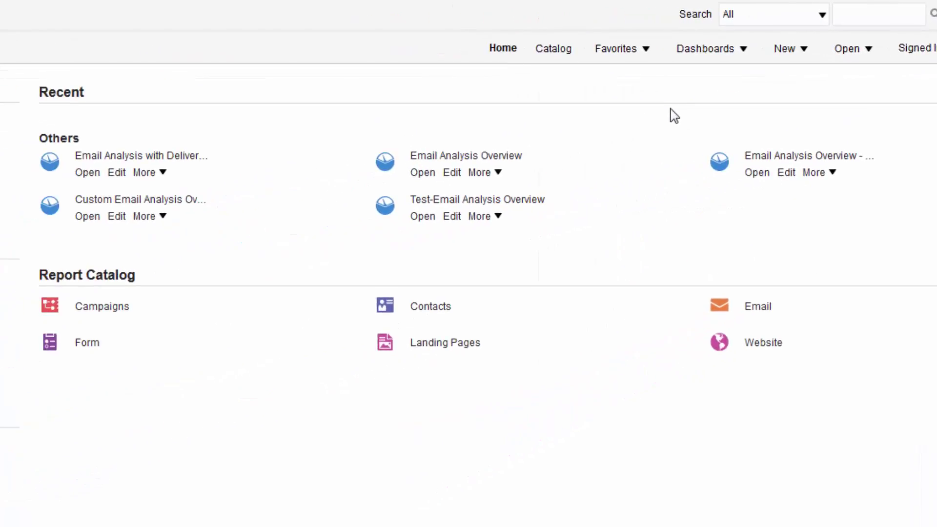
click(450, 183)
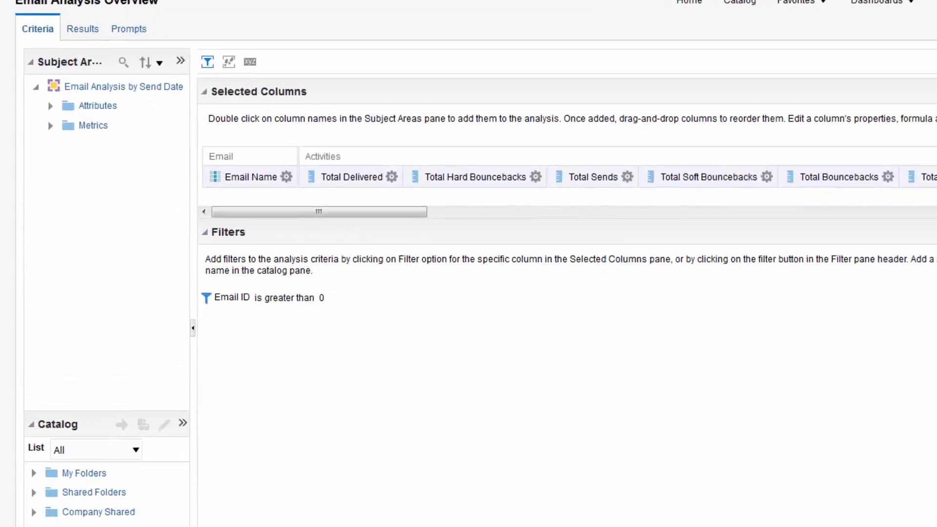
Add the Opened Sends metric after Email Name and delete the Total Hard Bouncebacks column.
click(51, 105)
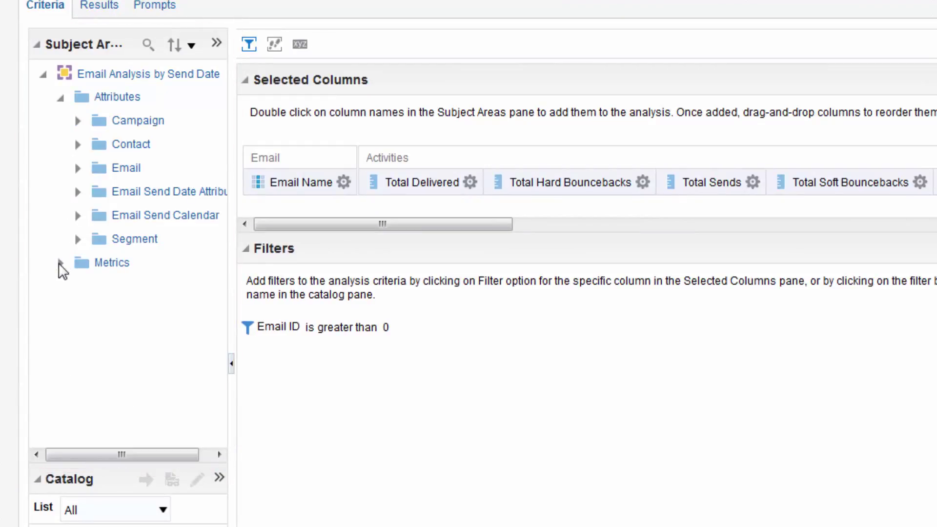
click(60, 263)
click(78, 287)
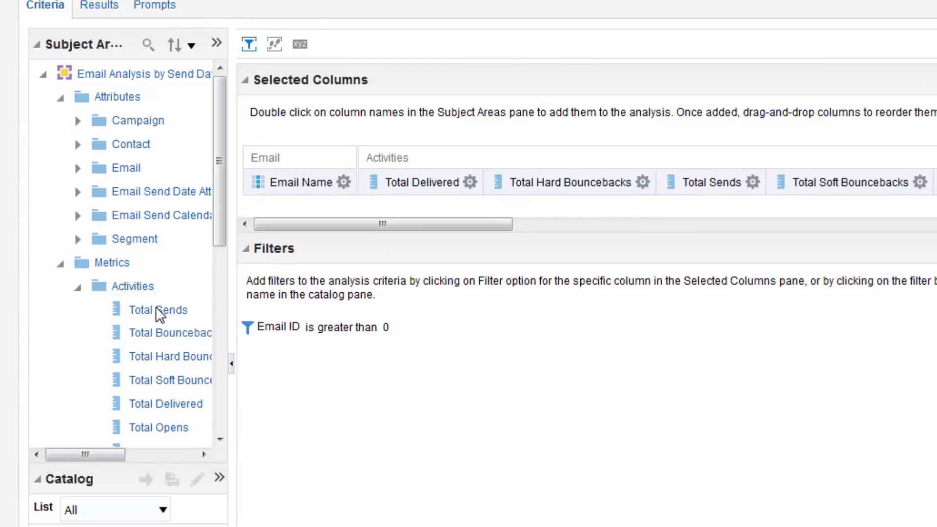
scroll(156, 313, down, 10)
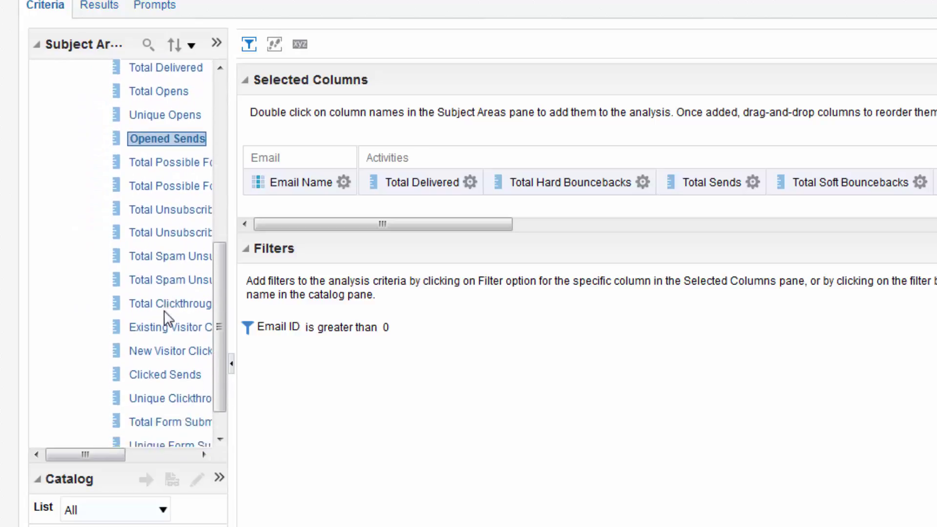
scroll(168, 320, down, 2)
scroll(167, 319, up, 10)
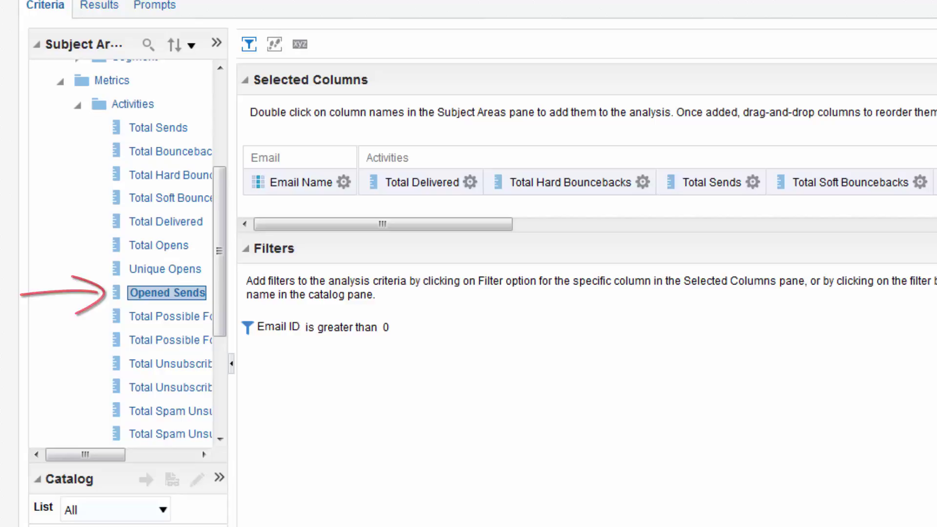
drag(154, 296, 360, 184)
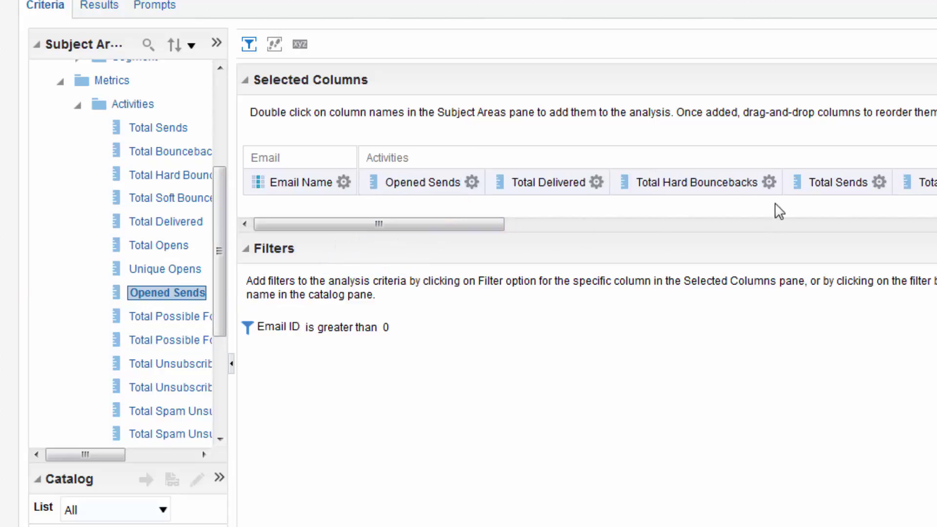
click(770, 182)
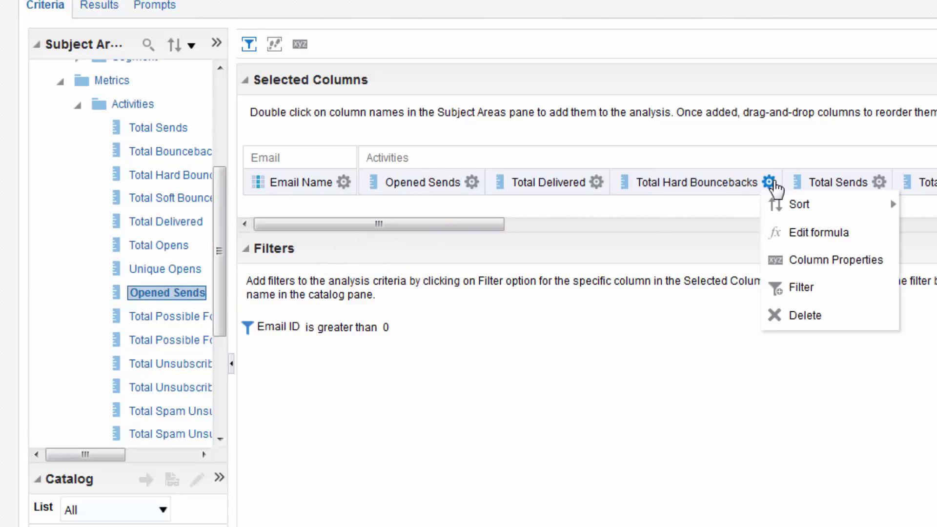
click(807, 322)
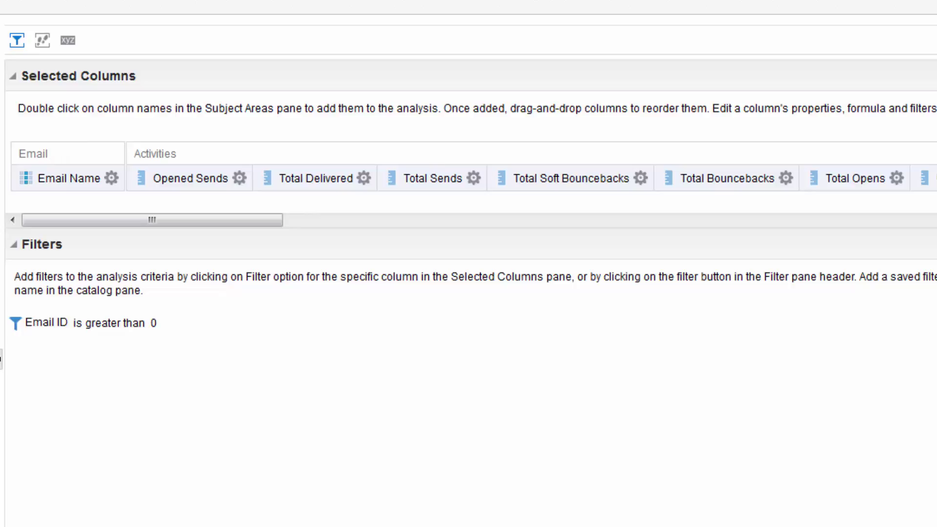
Sort by Email Name ascending, then add a secondary descending sort on Total Sends.
click(113, 180)
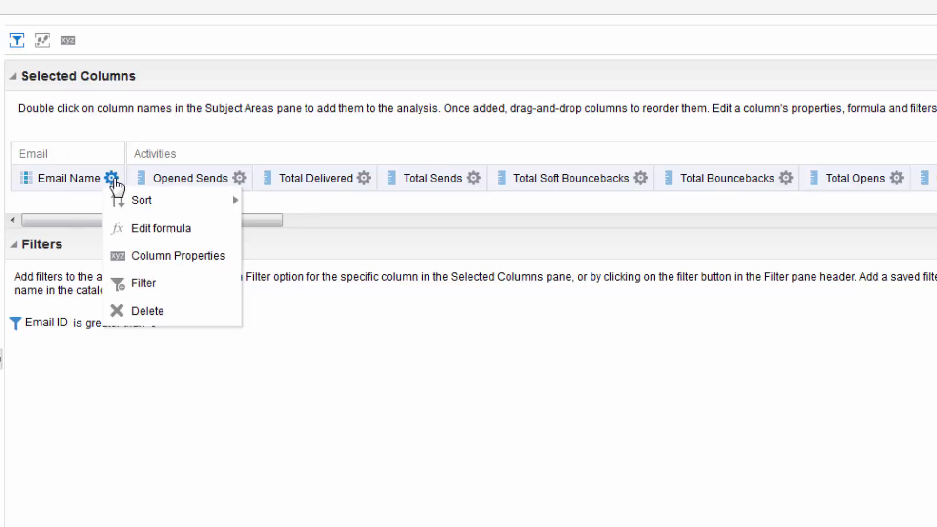
mouse_move(134, 200)
click(309, 203)
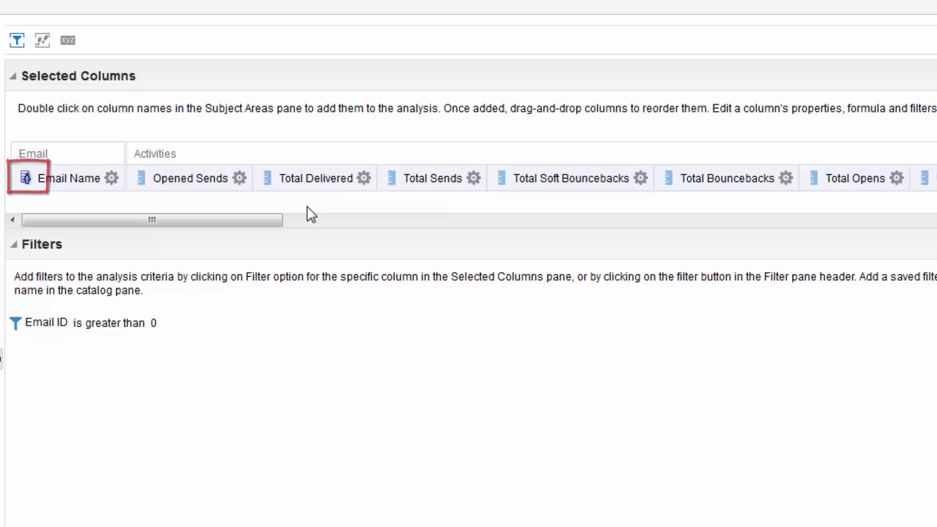
click(473, 178)
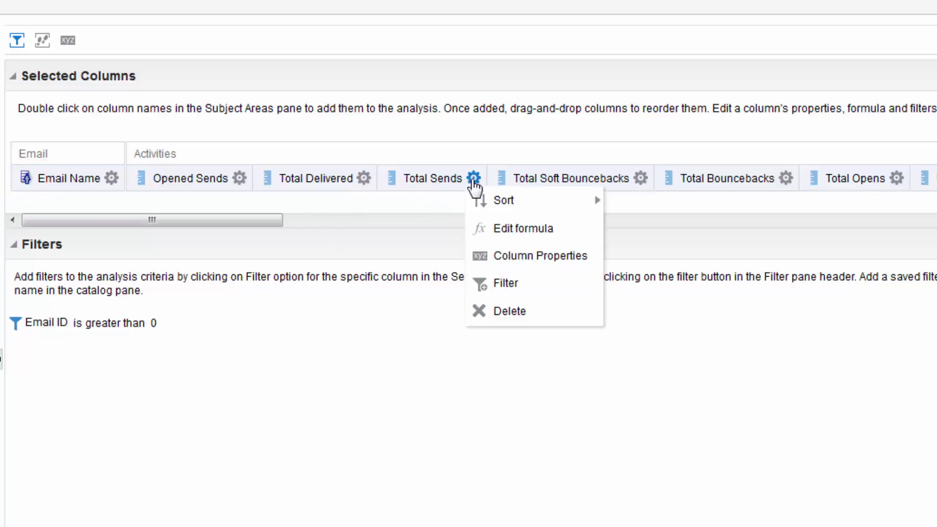
mouse_move(535, 201)
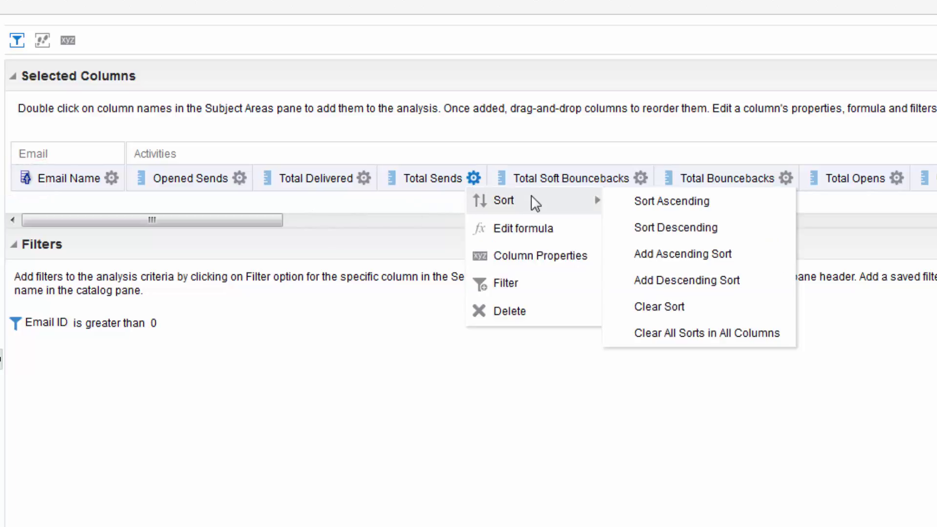
click(674, 281)
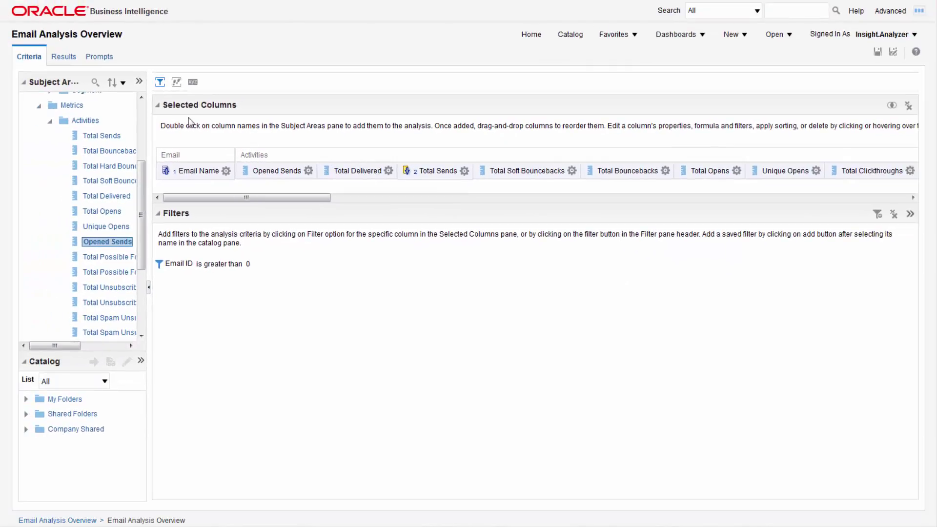
Preview the results: the title above a table of per-email send metrics.
click(64, 58)
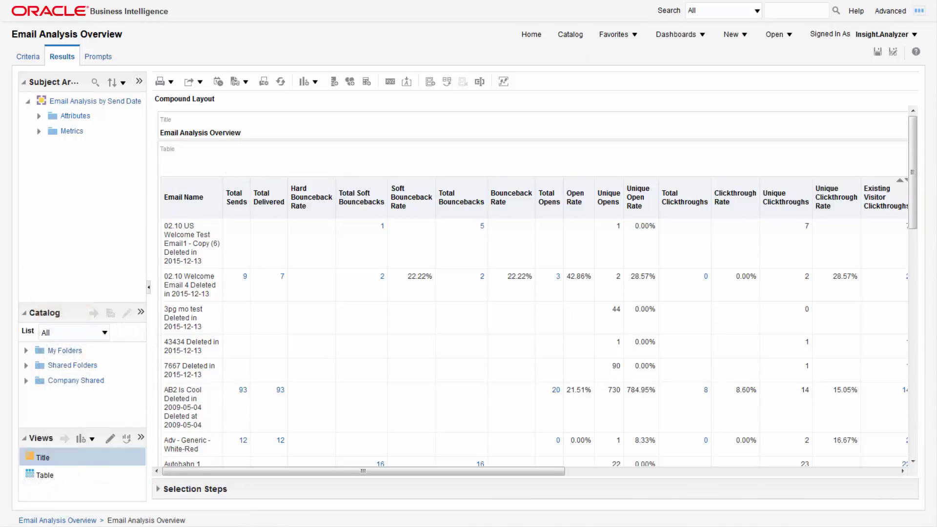
Add a filter requiring Total Sends to be greater than or equal to 1.
click(30, 58)
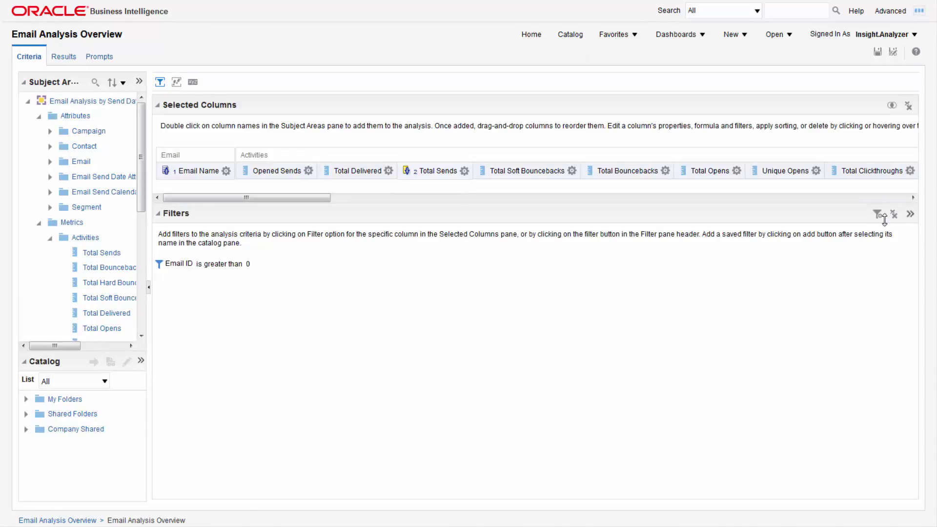
click(876, 214)
click(758, 61)
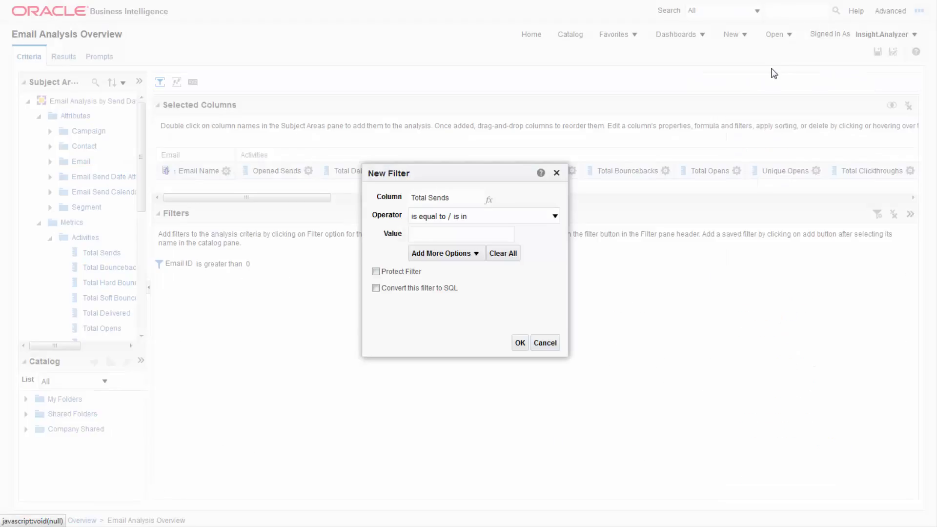
click(550, 179)
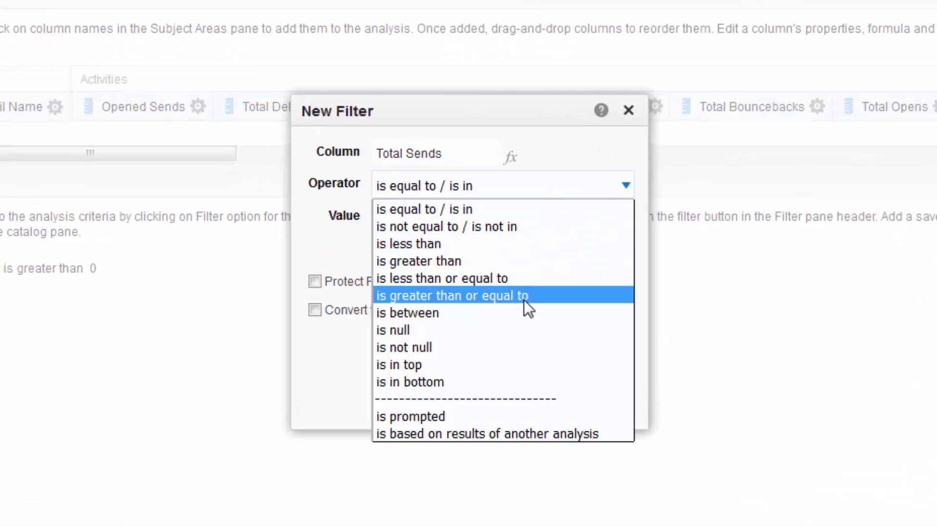
click(523, 299)
click(458, 226)
text(1)
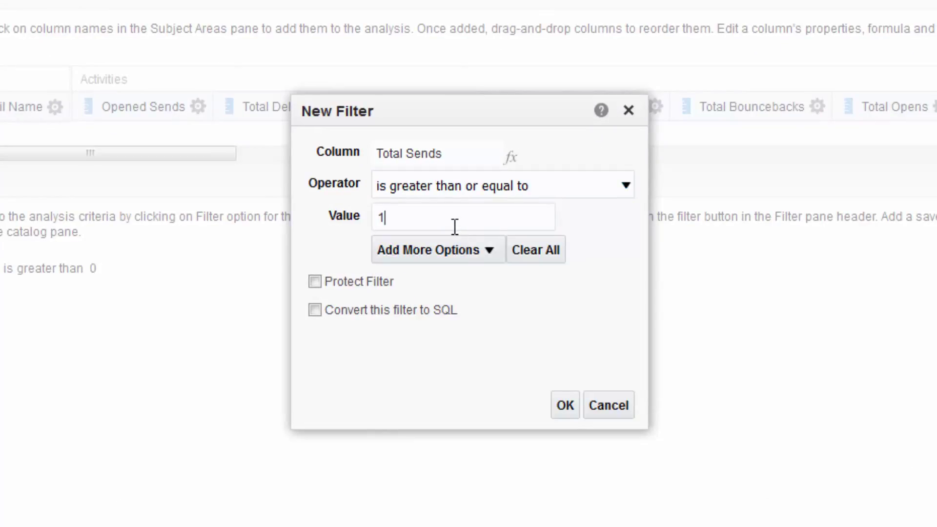
click(564, 405)
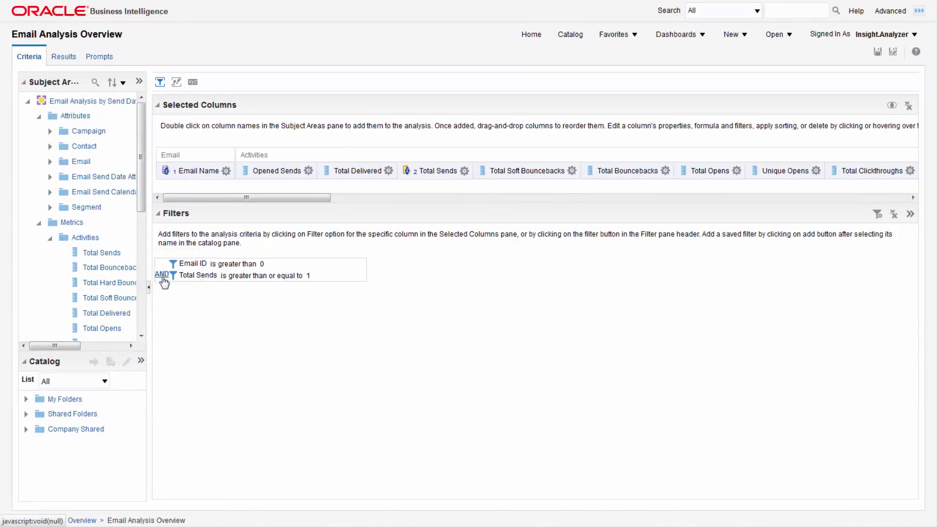
click(72, 59)
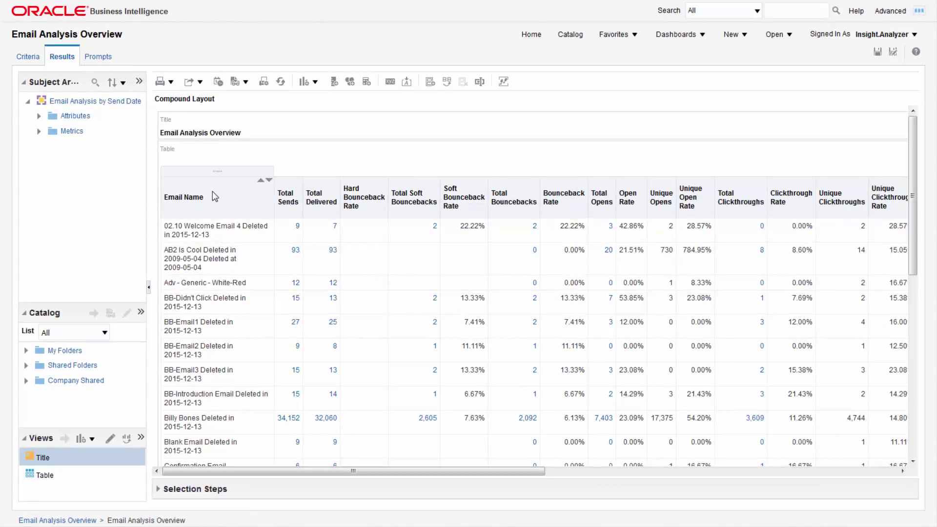
right_click(214, 193)
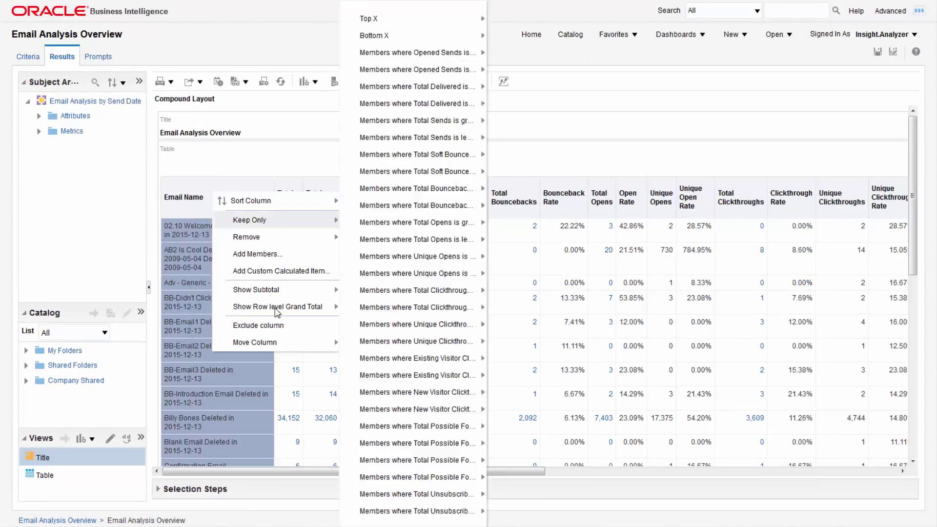
click(220, 161)
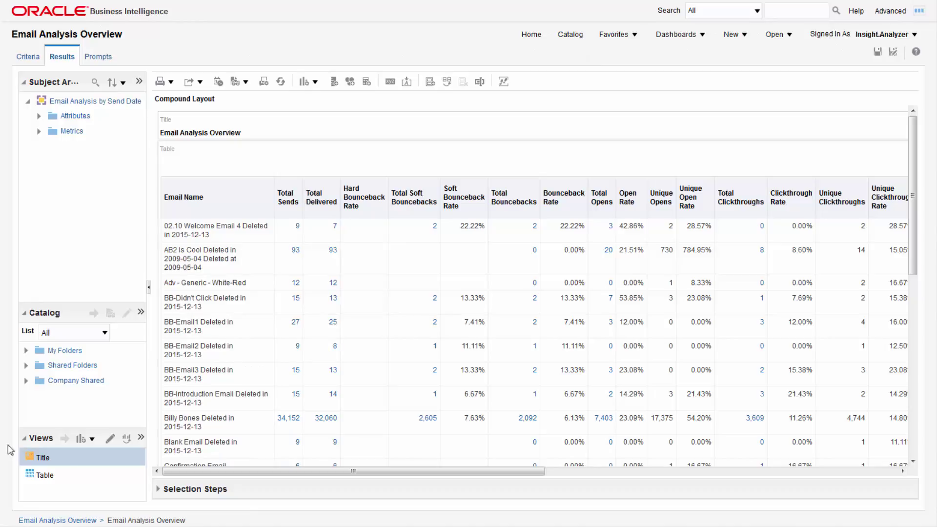
Retitle the report 'Custom Email Analysis Overview' with Display Saved Name turned off.
click(108, 440)
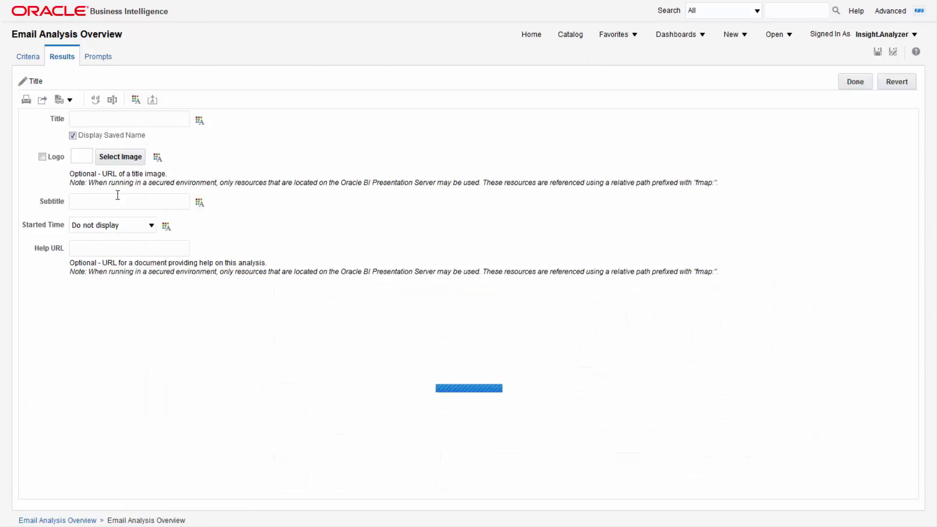
text(Custom Ema)
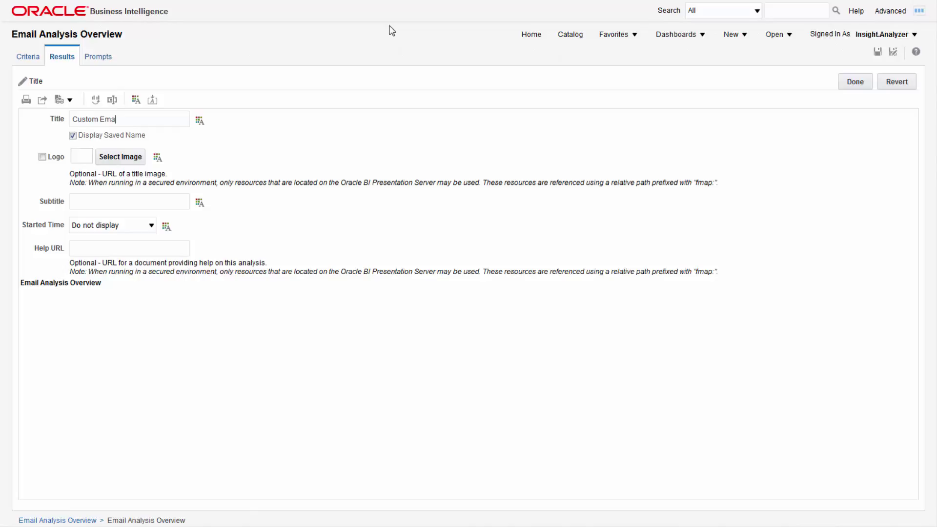
text(il Analysis Overview)
click(73, 135)
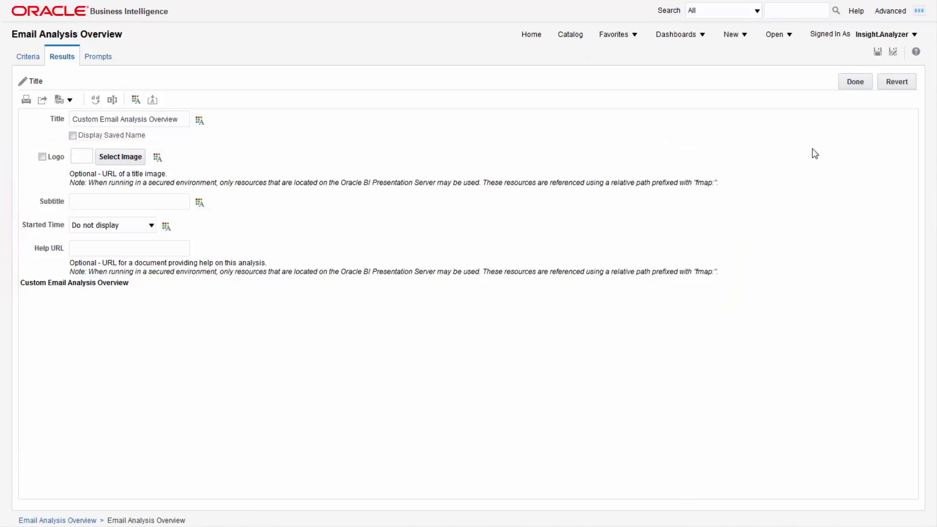
click(849, 84)
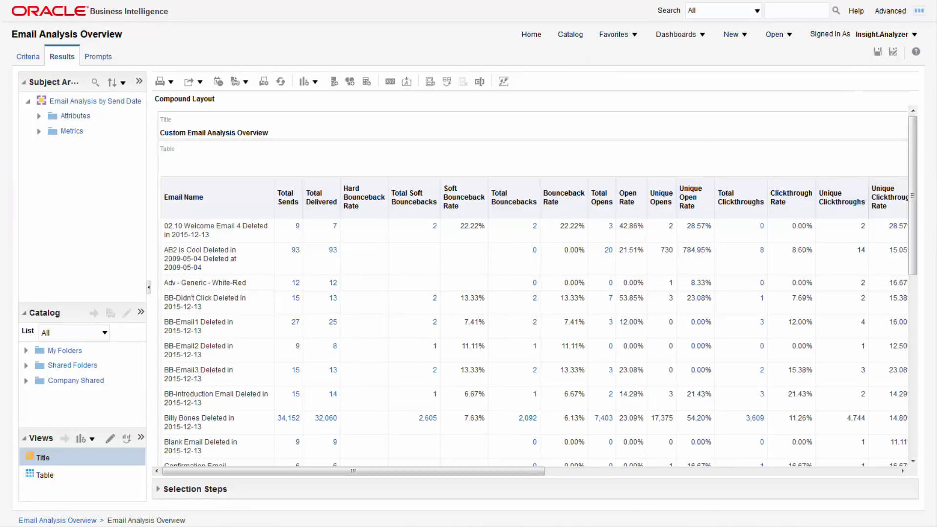
Give the metrics table content paging with controls on top and 30 rows per page.
click(45, 474)
drag(299, 471, 678, 472)
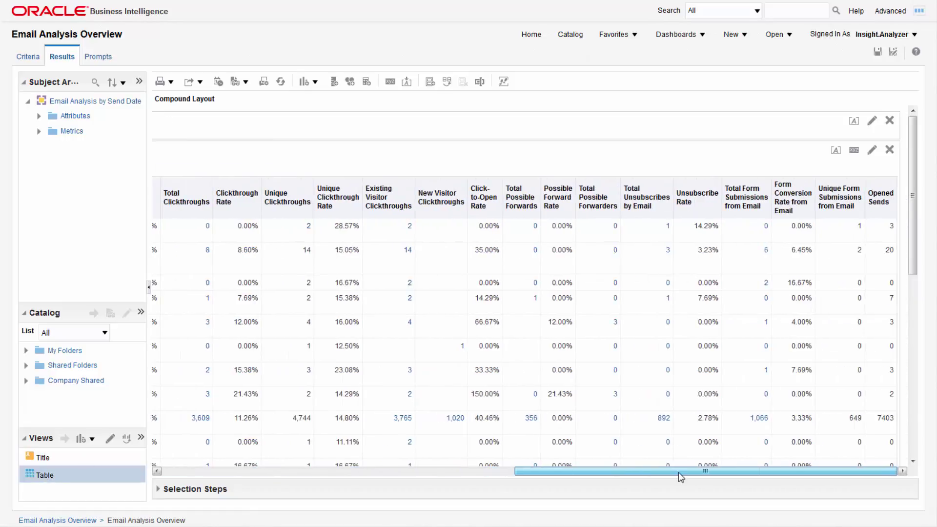
click(854, 150)
click(547, 218)
click(527, 239)
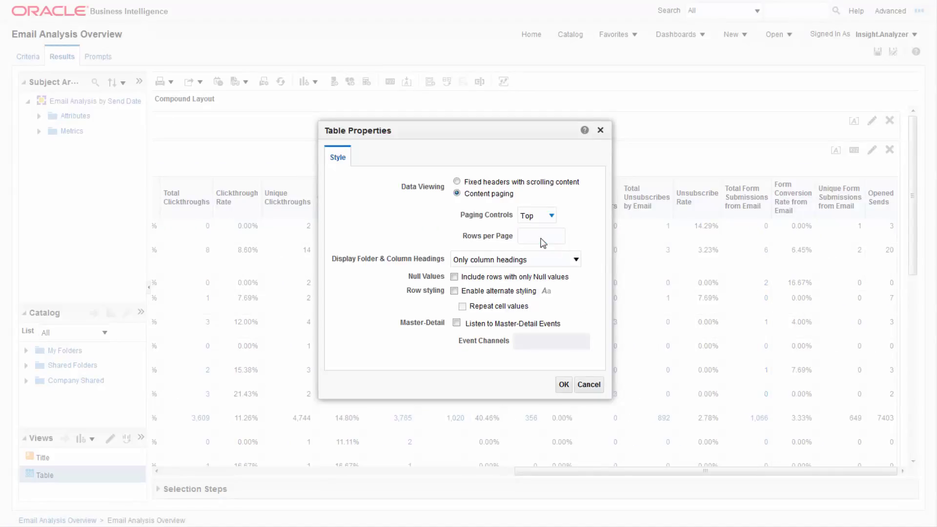
click(541, 238)
text(30)
click(563, 384)
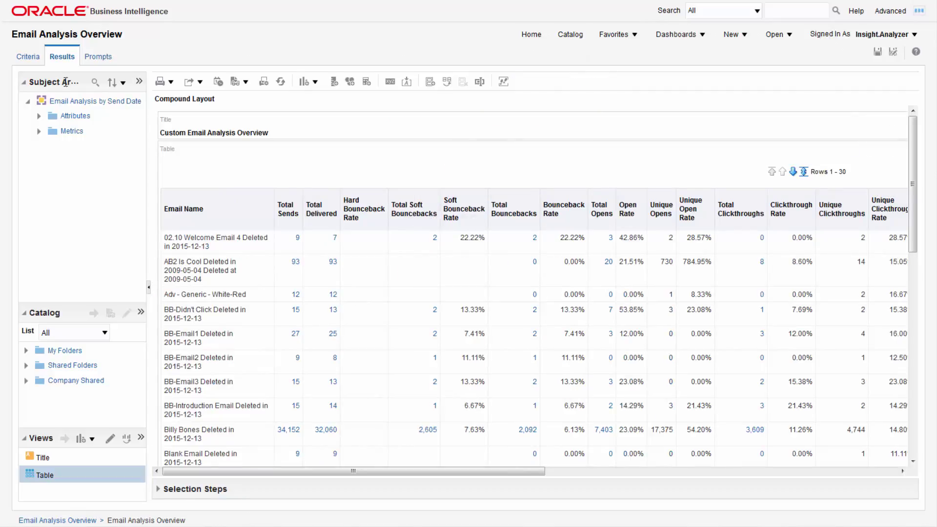
Add a Contact > Contact Country column prompt accepting multiple and typed values.
click(97, 58)
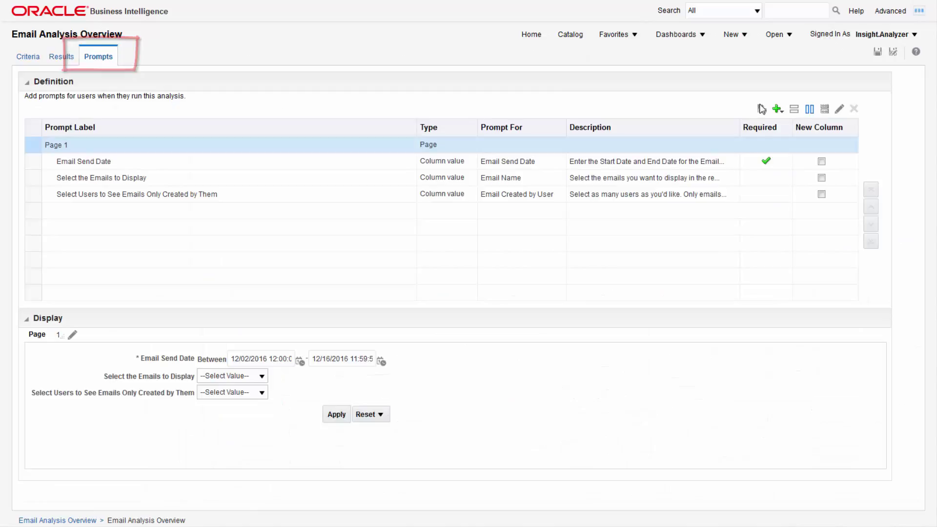
click(776, 109)
mouse_move(796, 127)
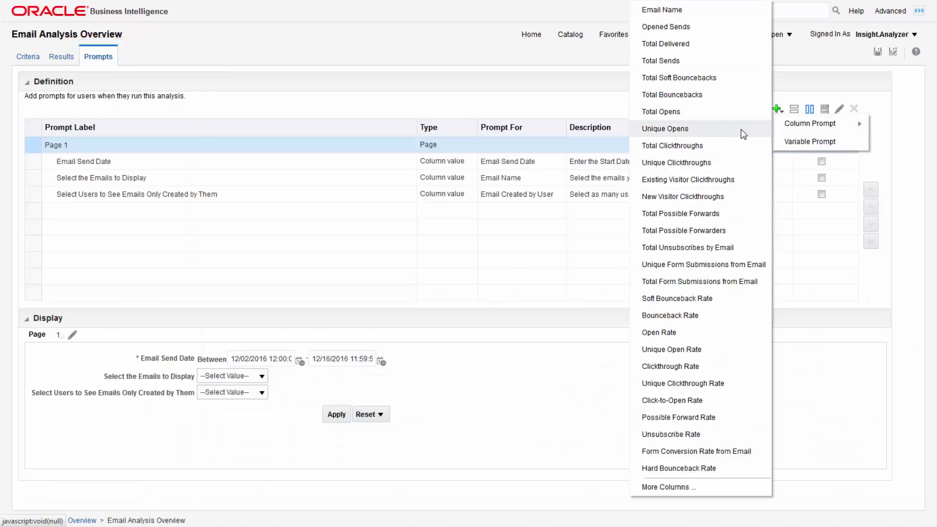
click(699, 486)
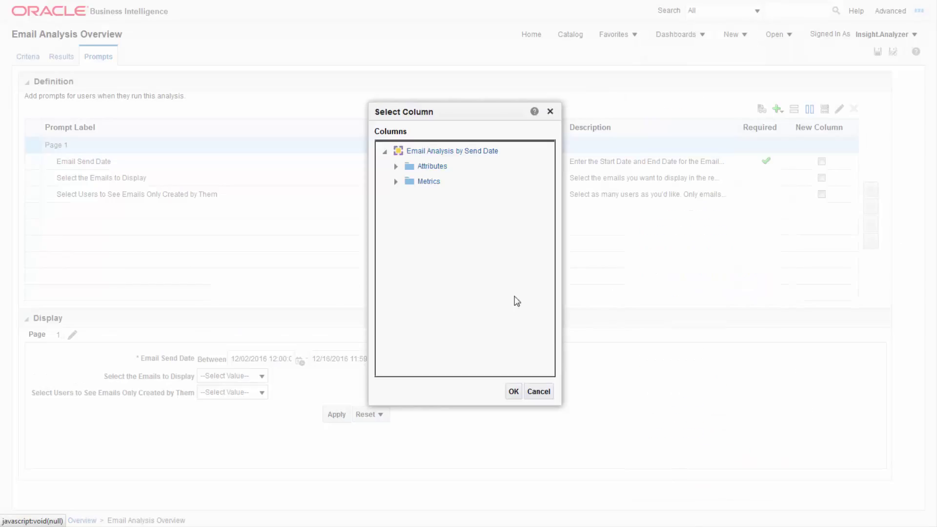
click(376, 140)
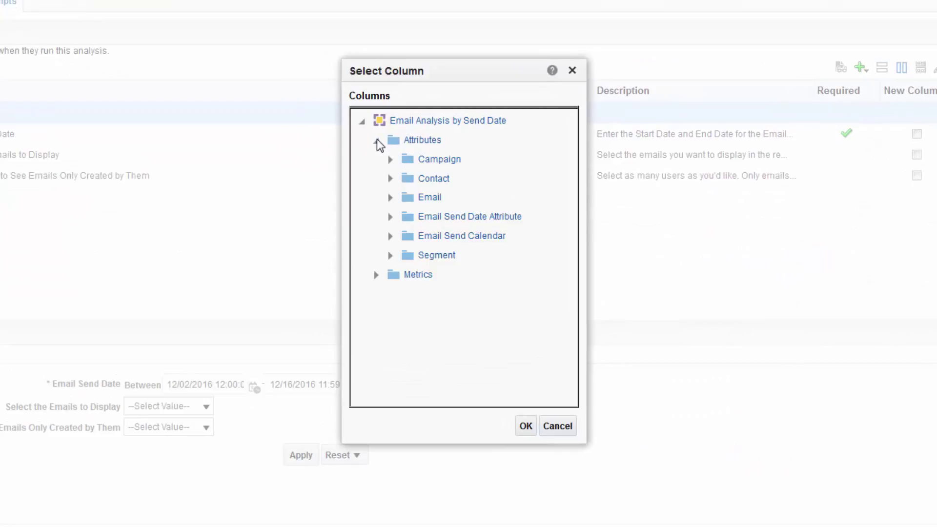
click(391, 179)
drag(571, 172, 488, 247)
click(463, 250)
click(525, 426)
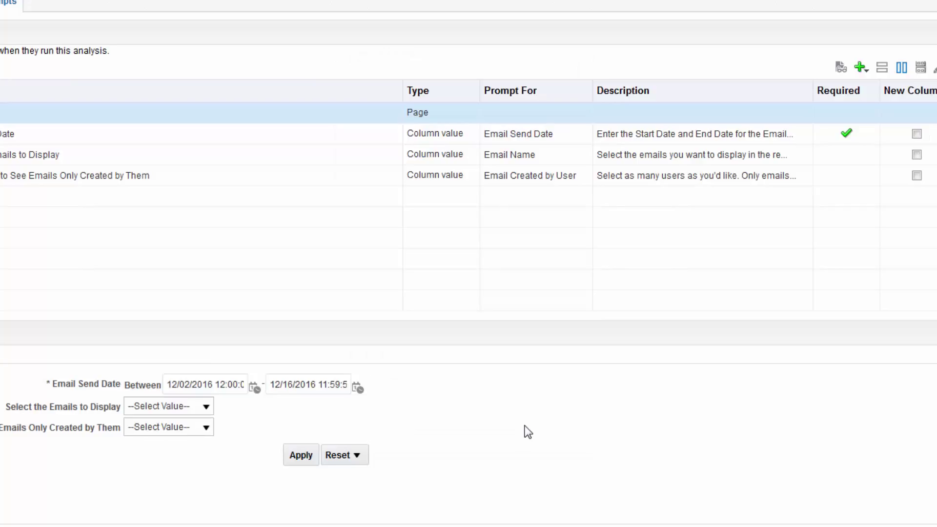
click(337, 256)
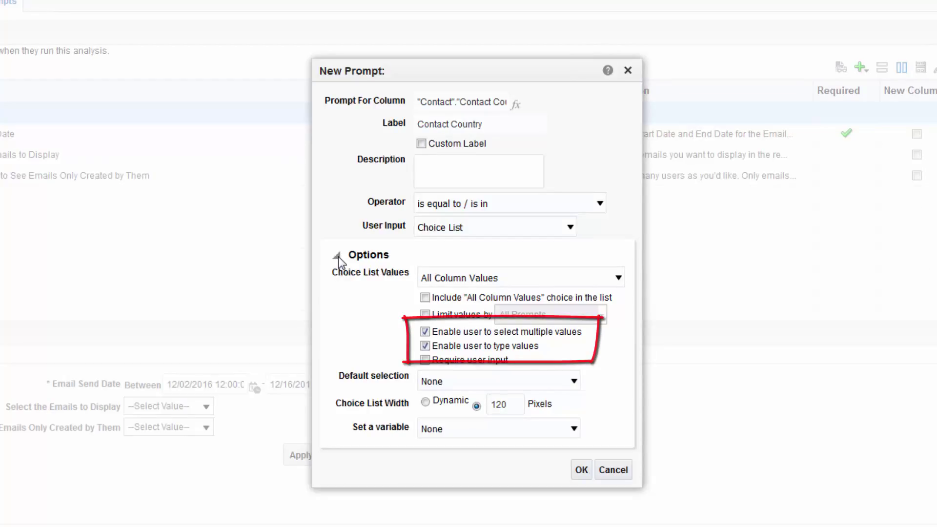
click(582, 470)
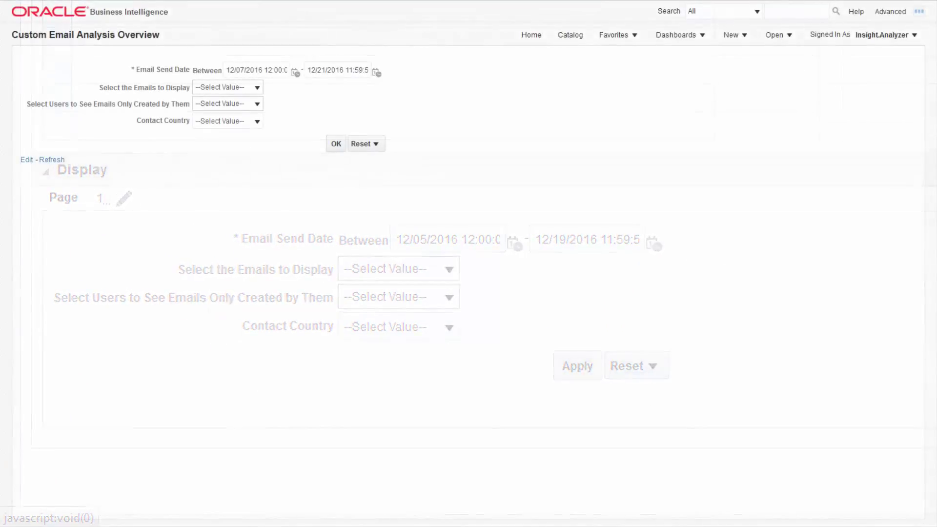
Type Canada directly into the Contact Country prompt.
click(257, 123)
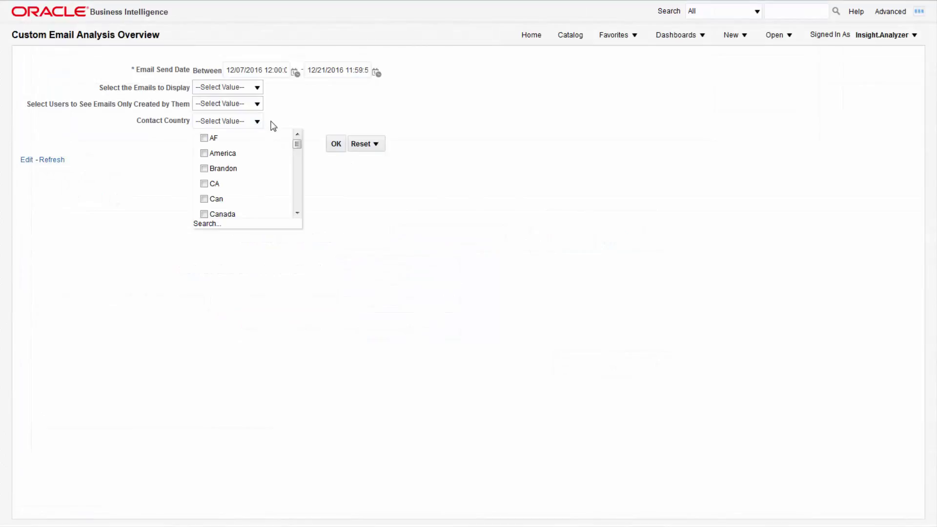
click(242, 120)
text(Canada)
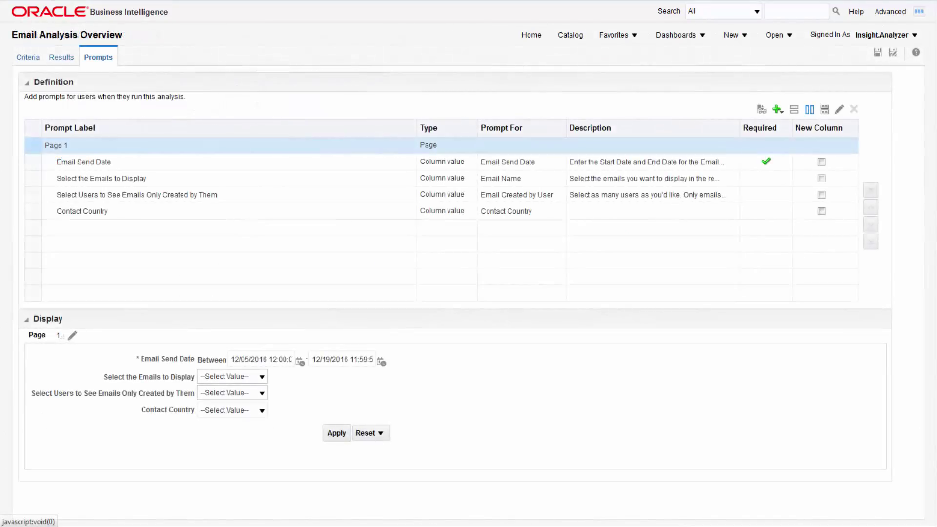
Save as 'Custom Email Analysis Overview' in a new Company Shared folder named Custom Report.
click(894, 54)
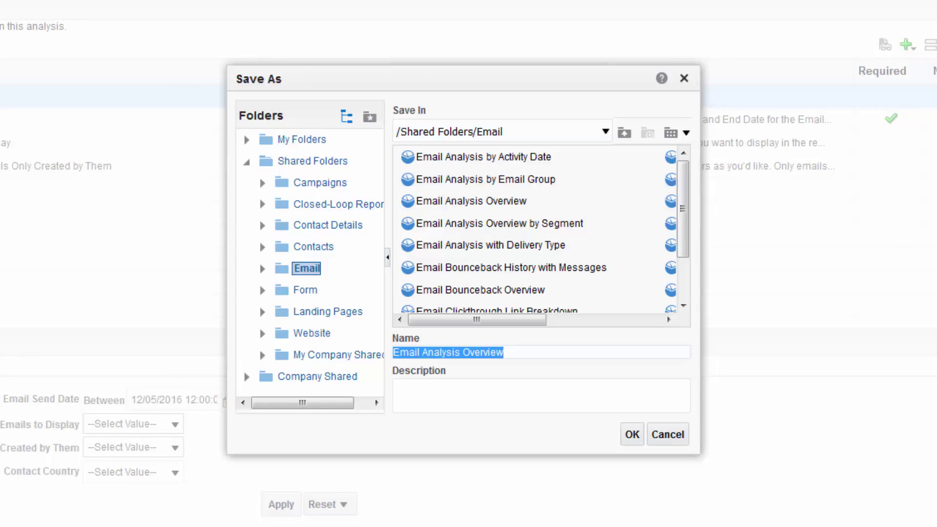
click(359, 354)
click(647, 133)
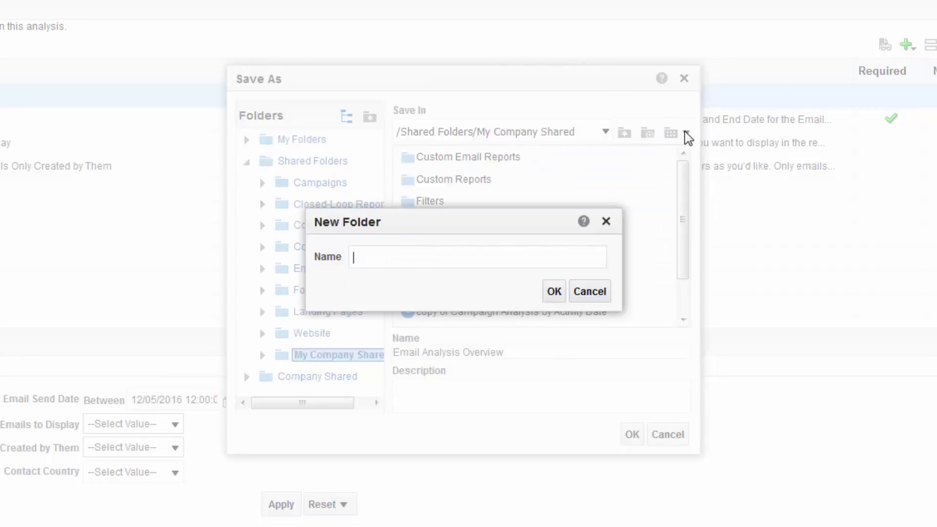
text(Custom Report)
click(554, 291)
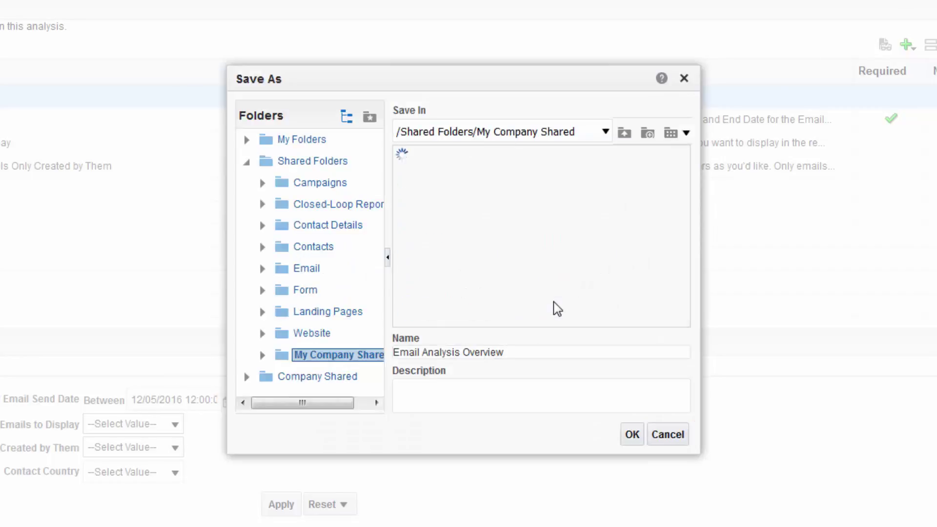
click(393, 352)
text(Custom)
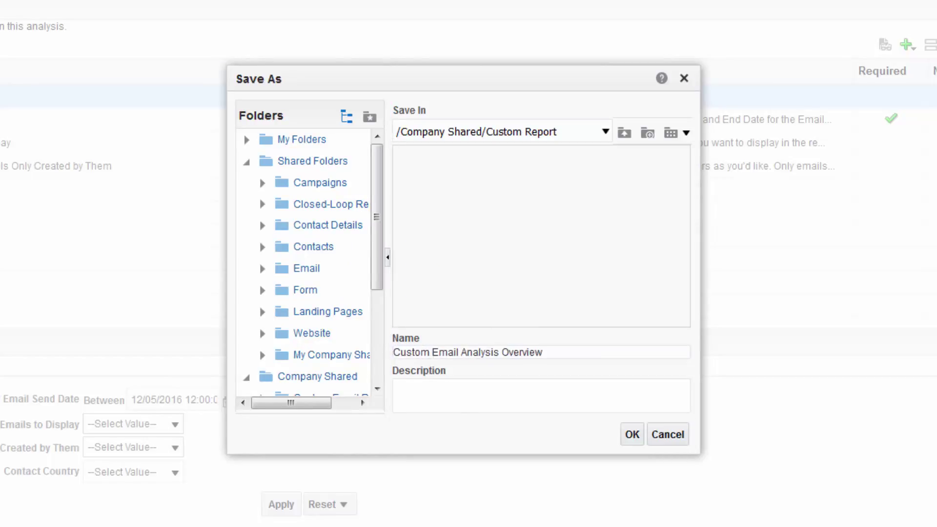
click(632, 439)
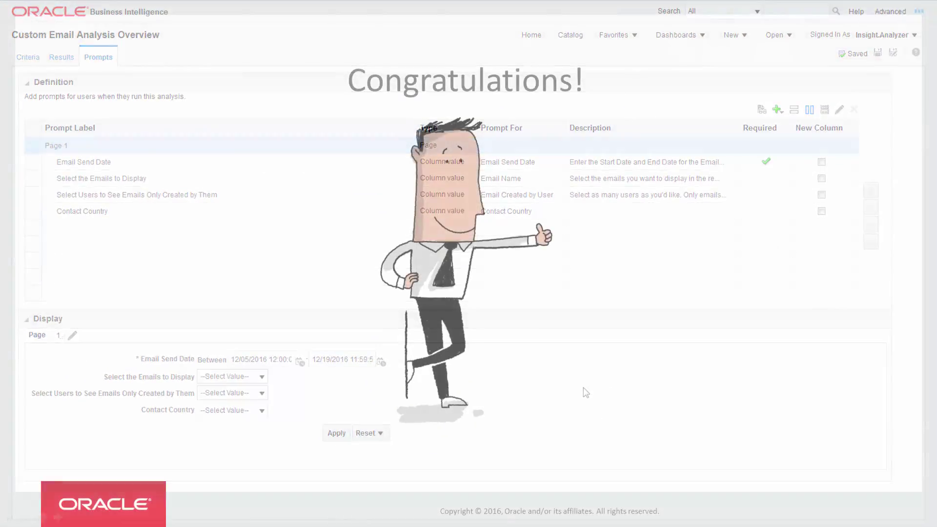